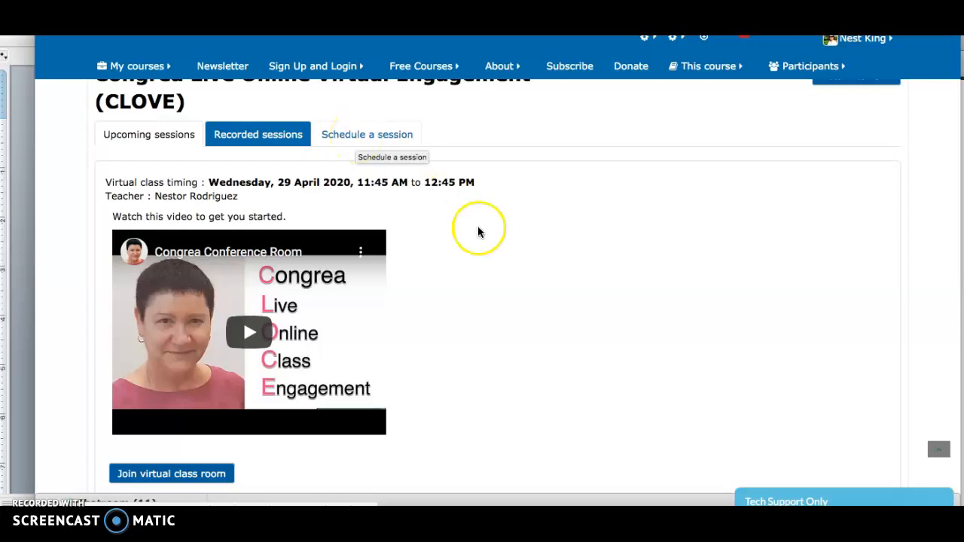
Step: Open the session scheduled for Wednesday, 29 April 2020, 11:45 AM for editing from the Congrea session schedules
scroll(477, 230, down, 2)
scroll(478, 230, up, 3)
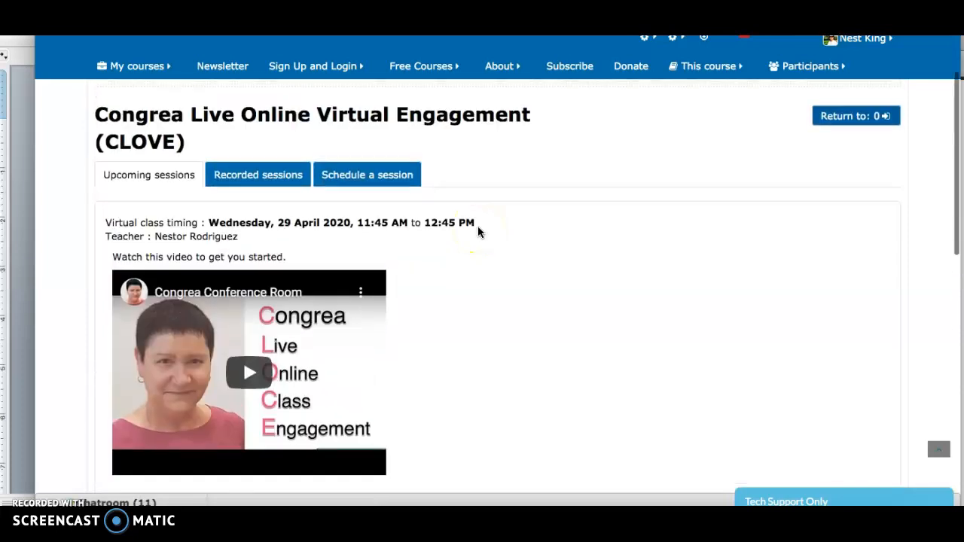
click(357, 178)
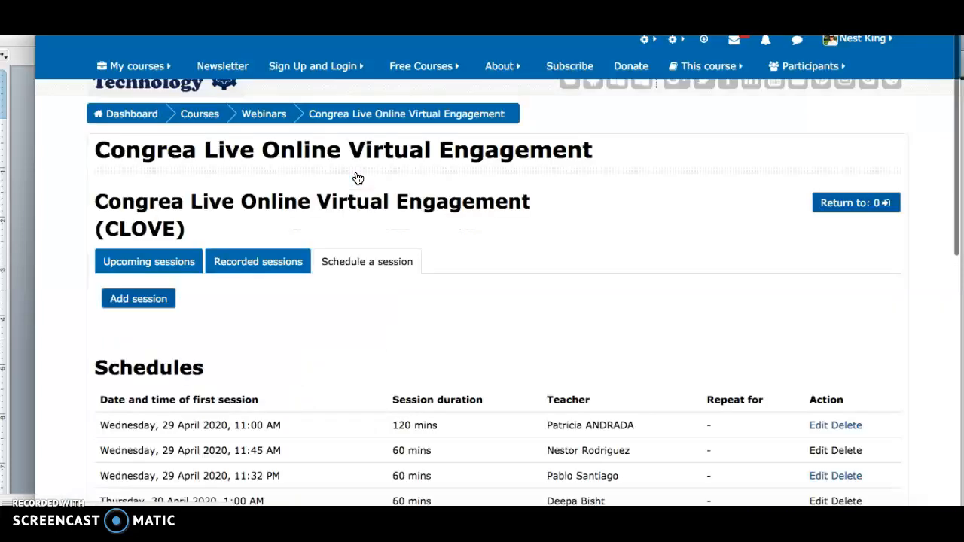
scroll(477, 265, down, 1)
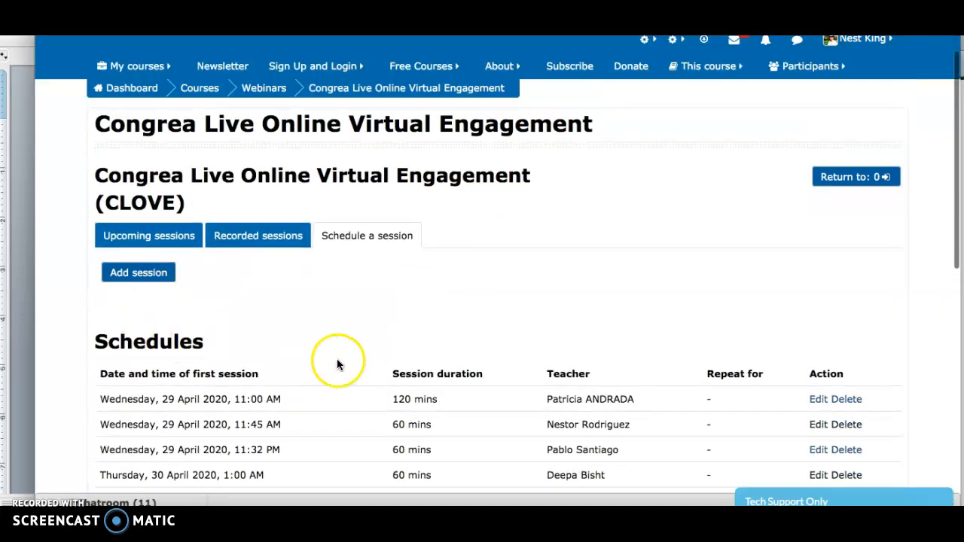
scroll(460, 286, down, 2)
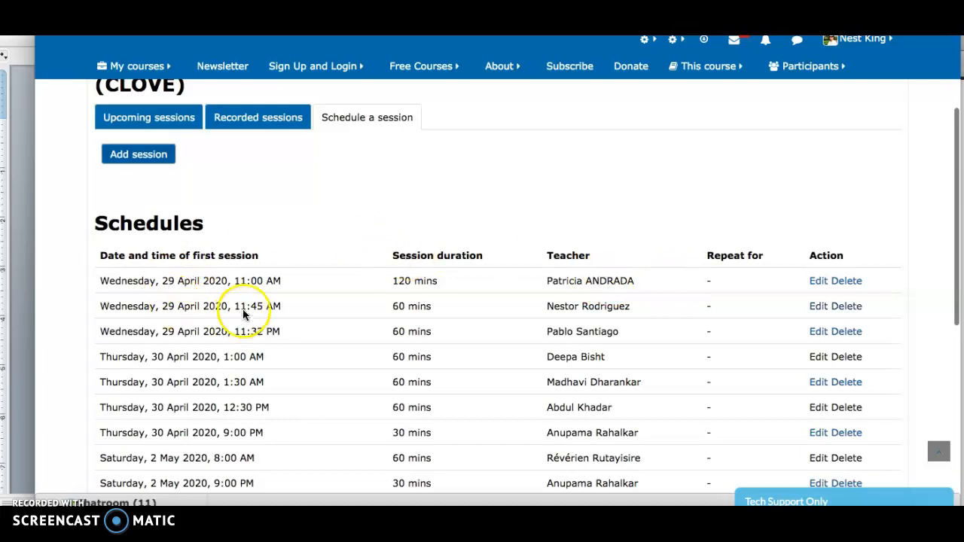
click(818, 307)
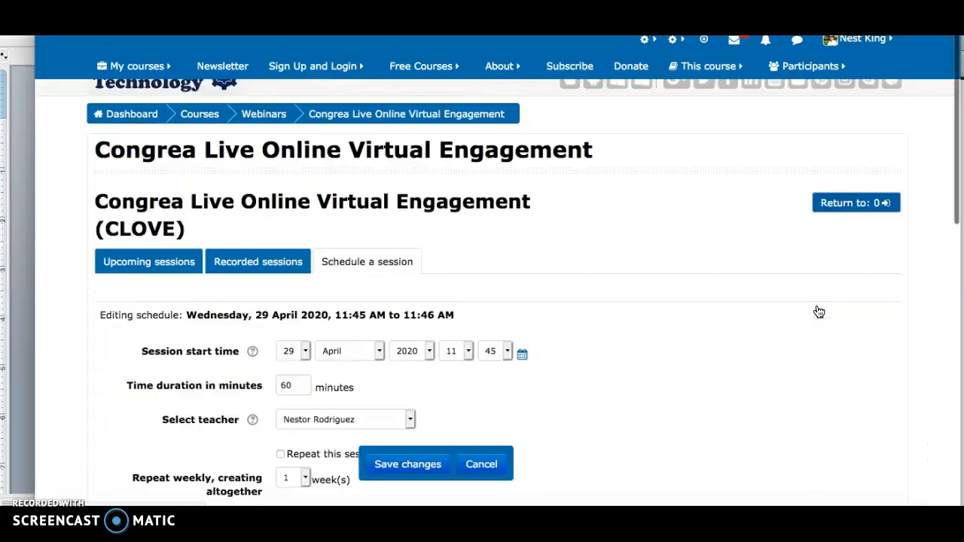
Step: Set the session start time to 12:05 and its duration to 30 minutes
scroll(663, 299, down, 3)
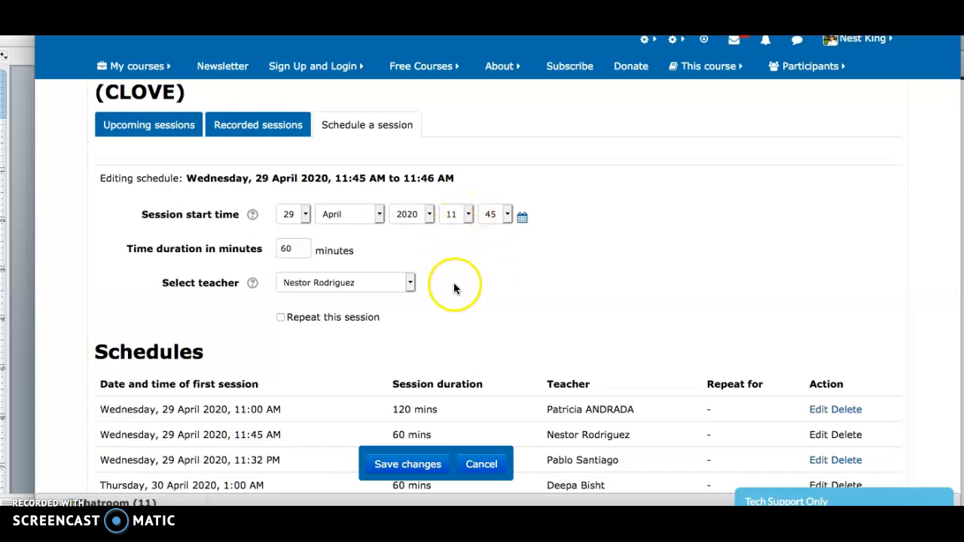
click(468, 216)
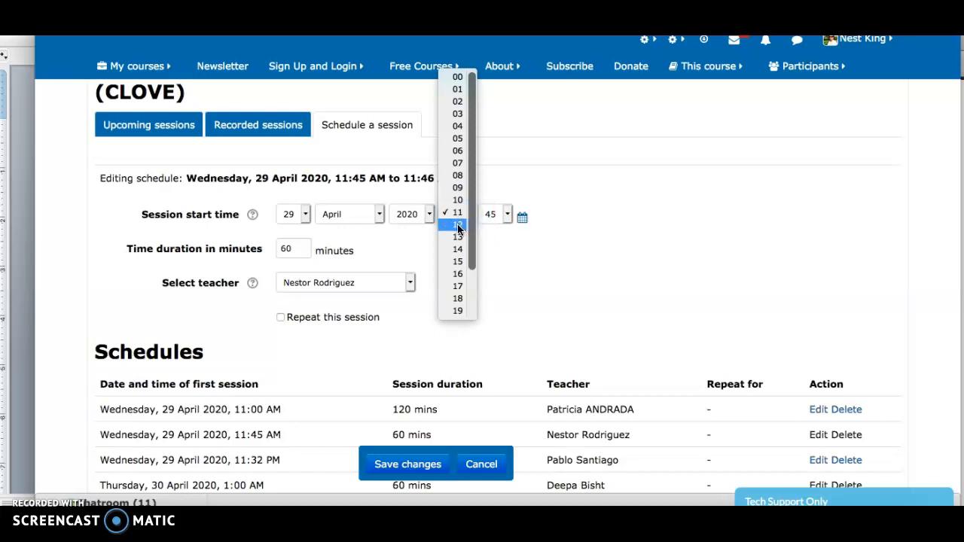
click(458, 226)
click(507, 215)
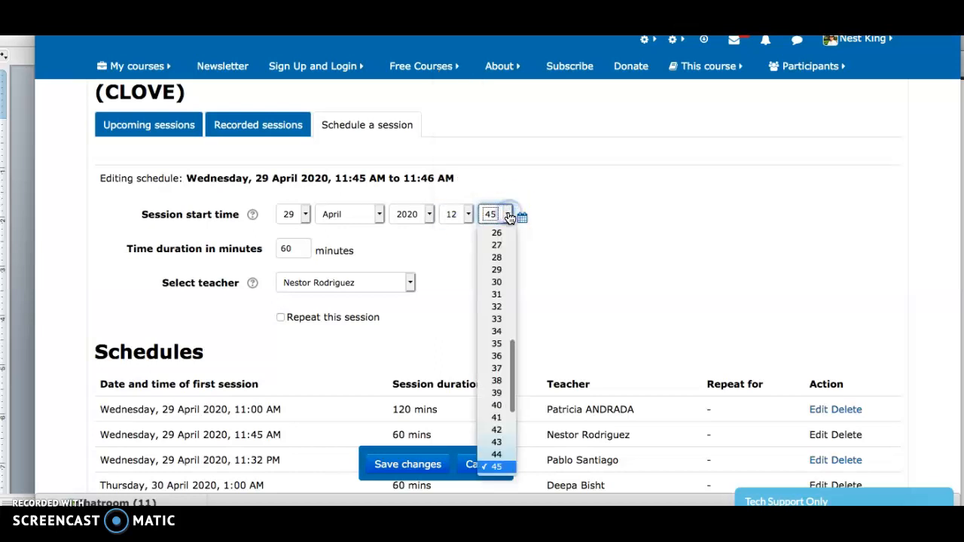
scroll(500, 267, up, 10)
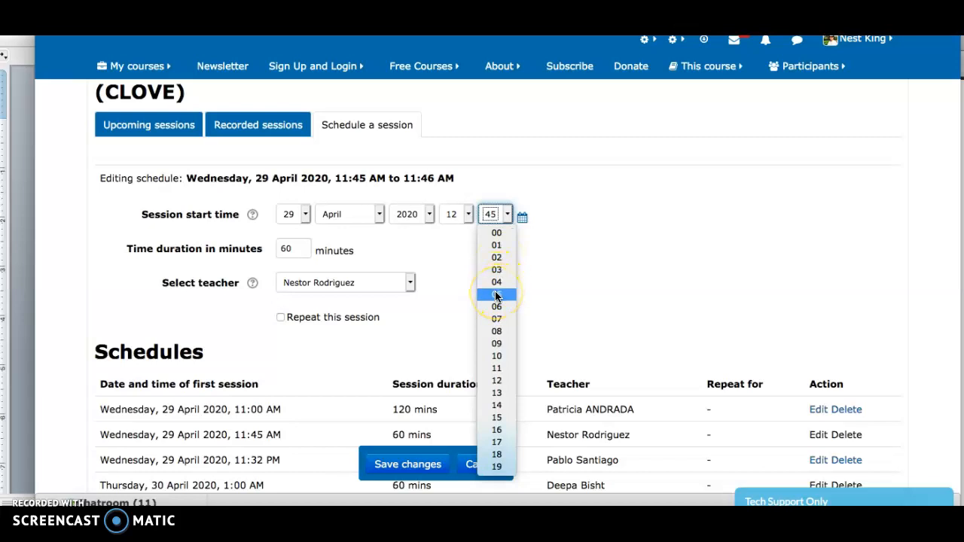
click(496, 294)
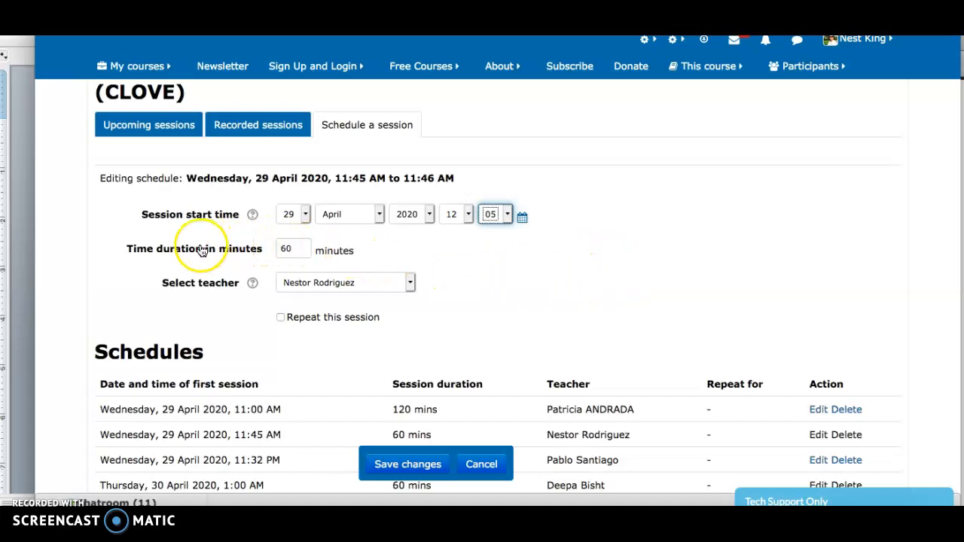
click(286, 250)
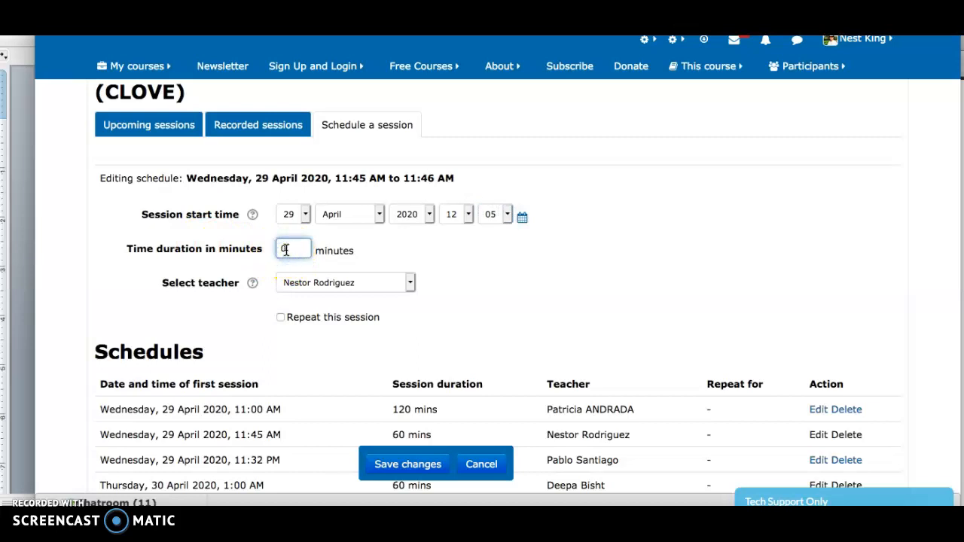
click(360, 250)
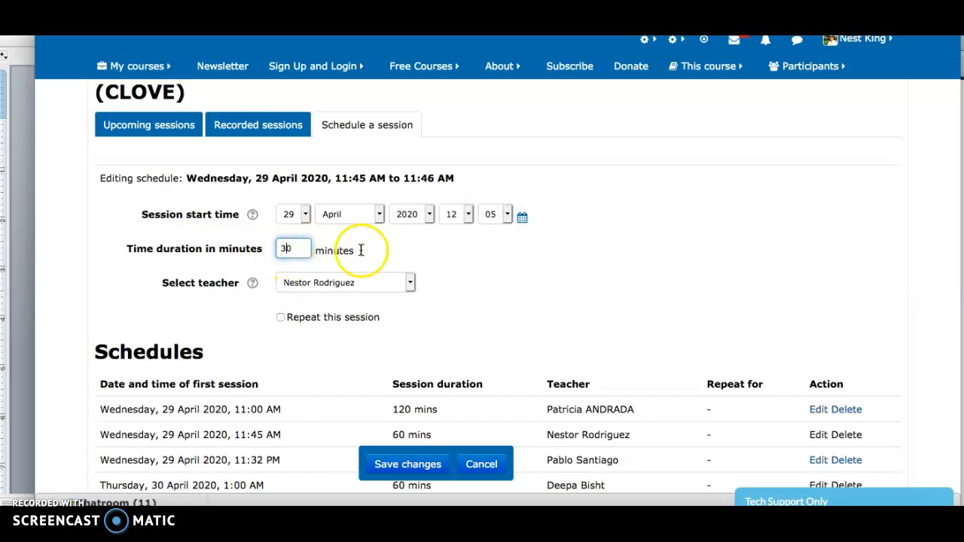
Step: Look through the available teachers for the session and choose the already assigned teacher
click(412, 285)
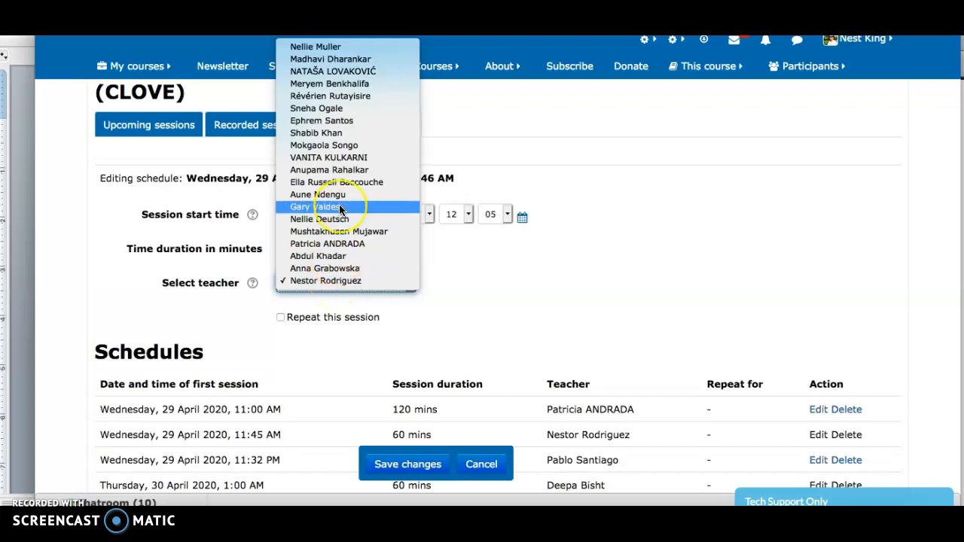
scroll(339, 207, up, 4)
scroll(339, 209, up, 2)
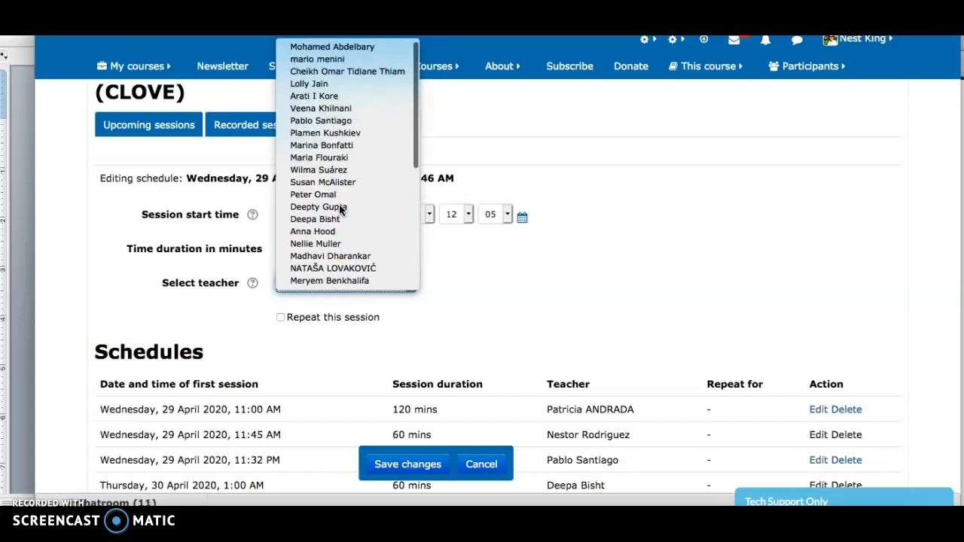
scroll(338, 210, down, 6)
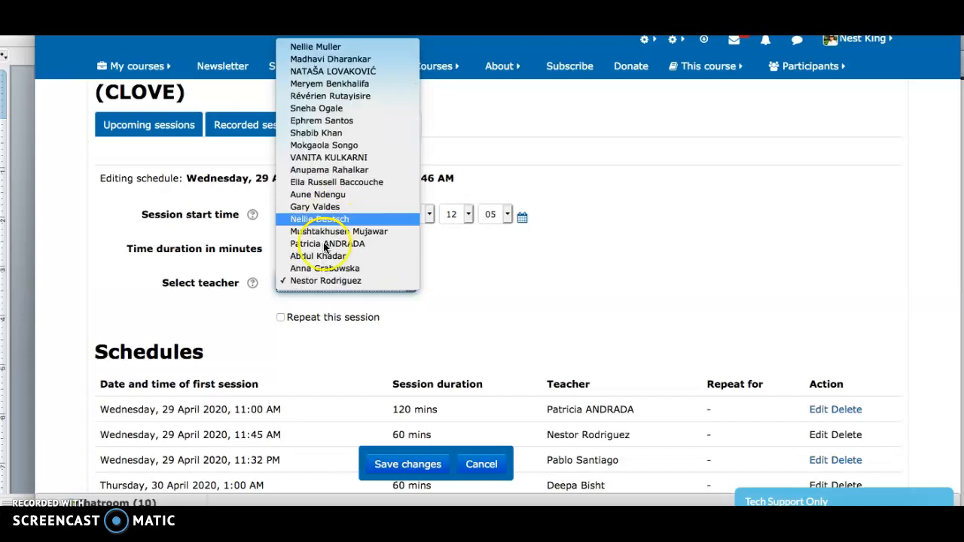
click(297, 278)
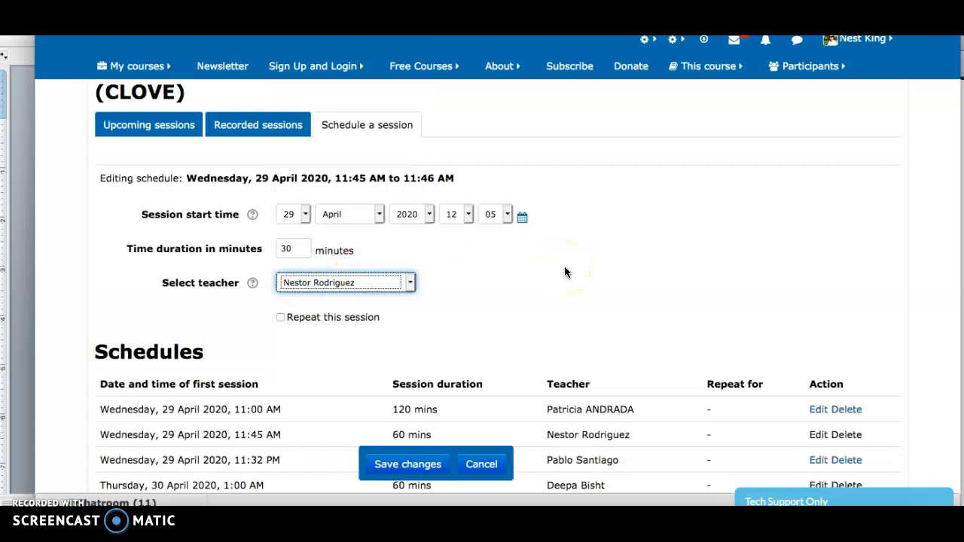
Step: Enable repeating of the session and set it to repeat weekly for 2 weeks
click(280, 319)
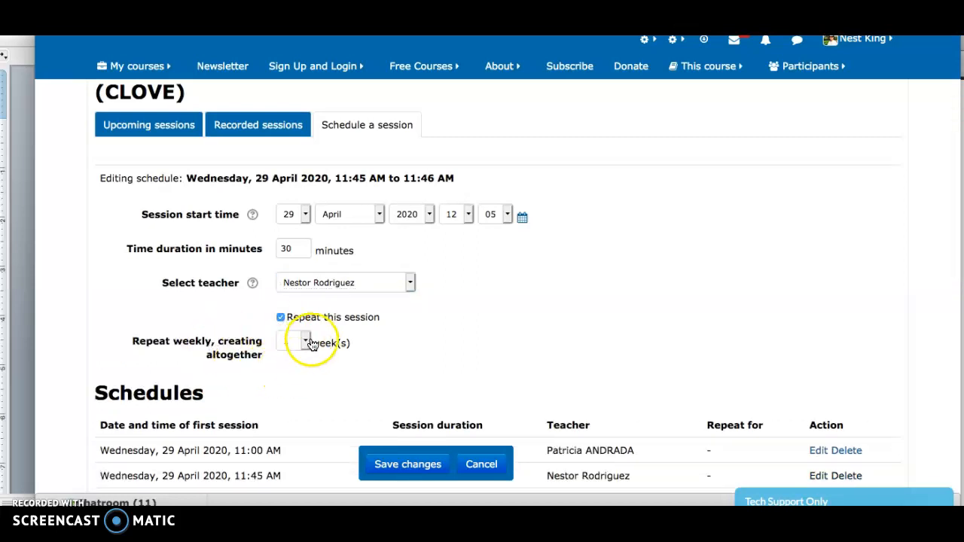
click(308, 341)
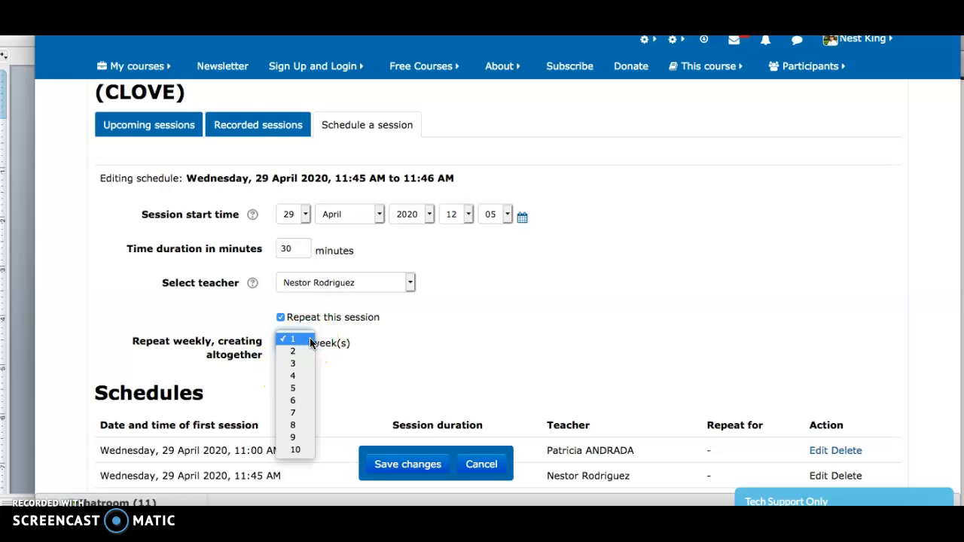
click(363, 338)
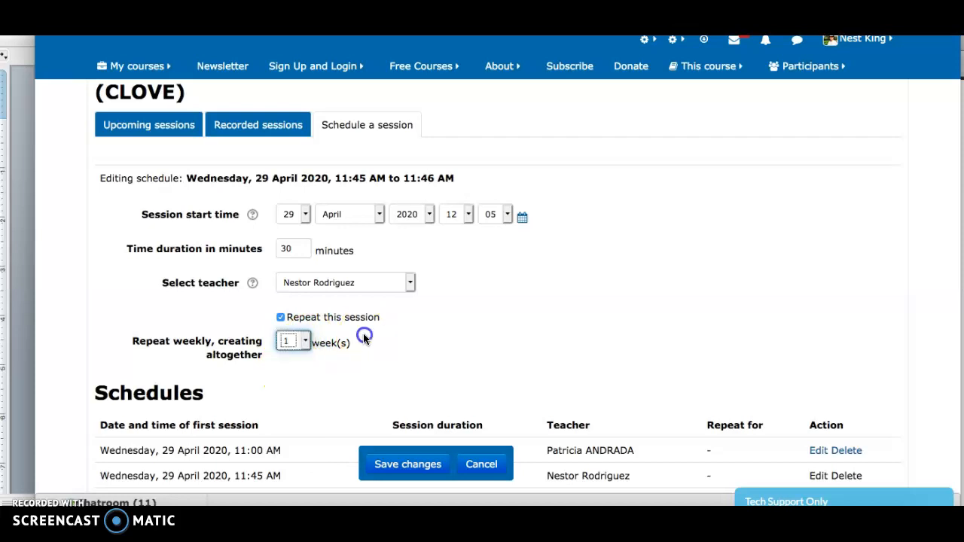
click(303, 343)
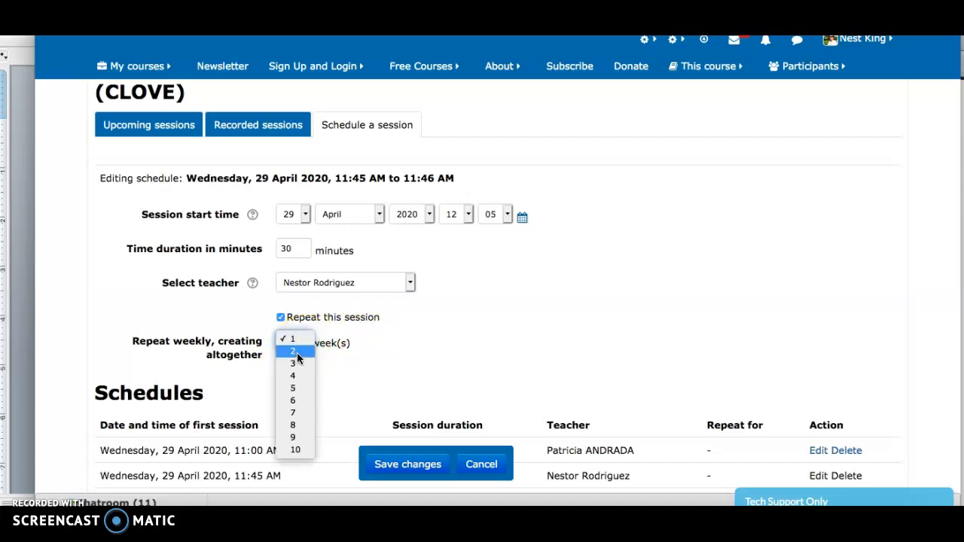
click(296, 352)
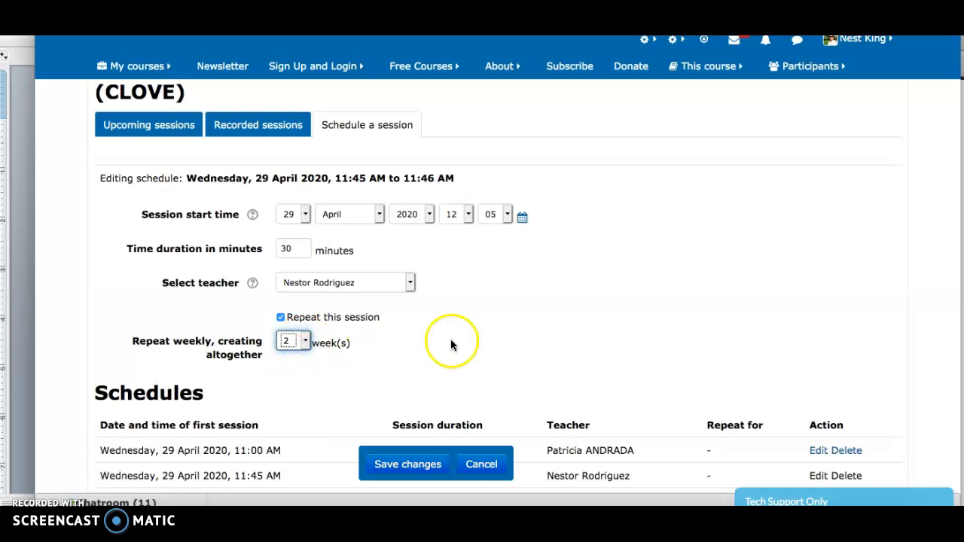
scroll(451, 344, down, 1)
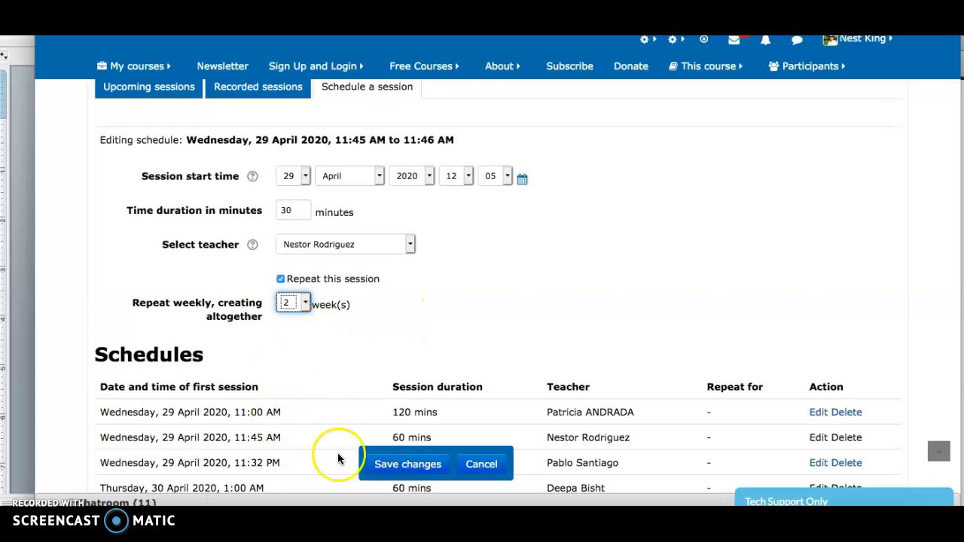
Step: Turn off the weekly repetition of the session
click(304, 302)
click(298, 292)
click(281, 278)
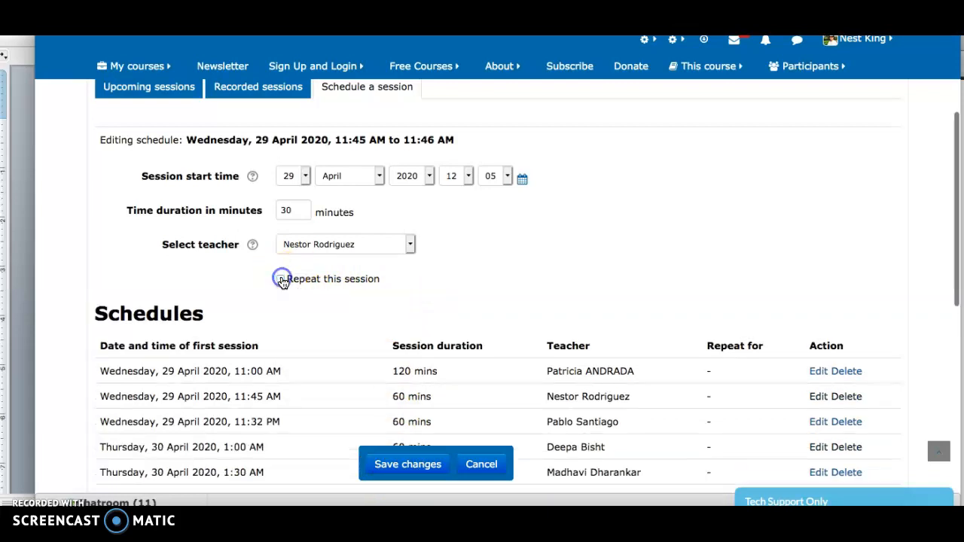
Step: Save the changes to the edited session and check its entry in the Schedules list
scroll(604, 260, down, 1)
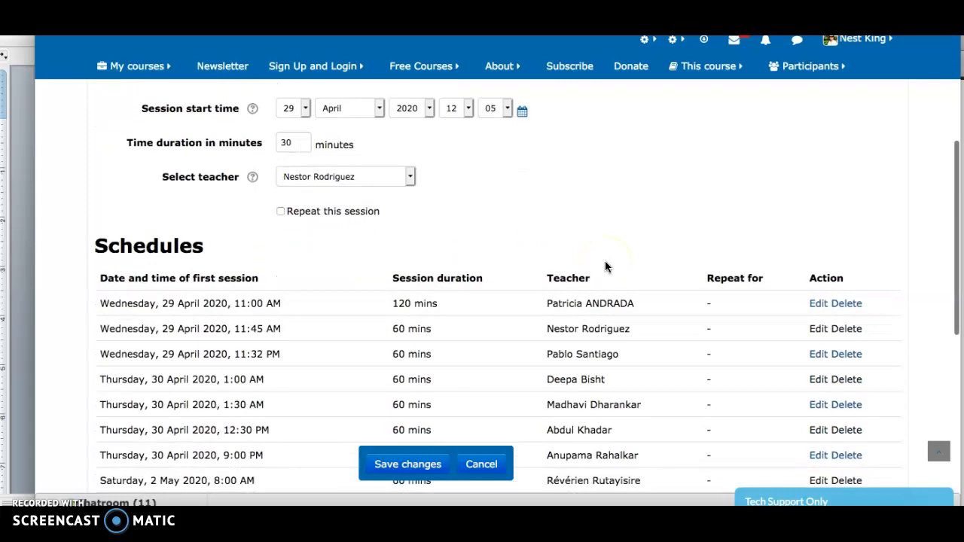
scroll(604, 260, down, 1)
scroll(605, 261, down, 1)
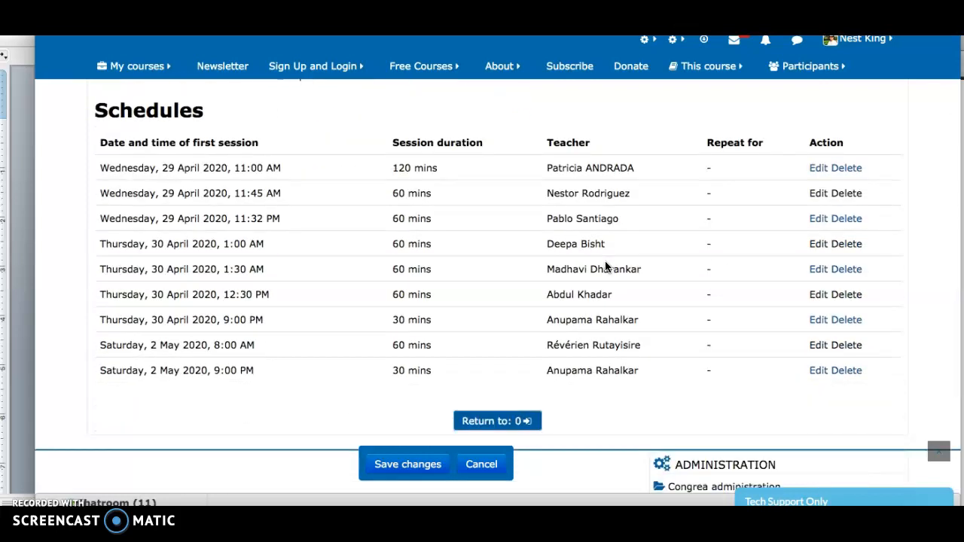
scroll(604, 260, up, 3)
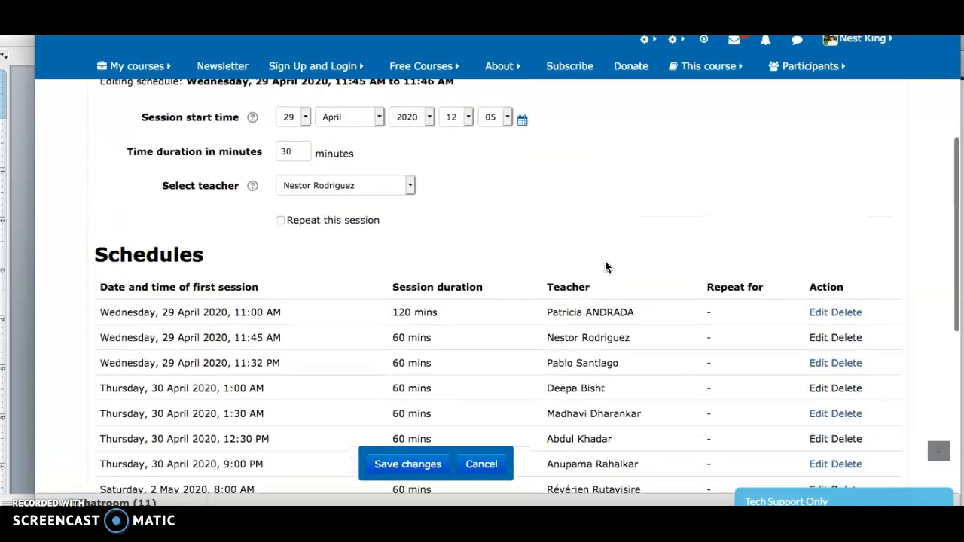
click(406, 465)
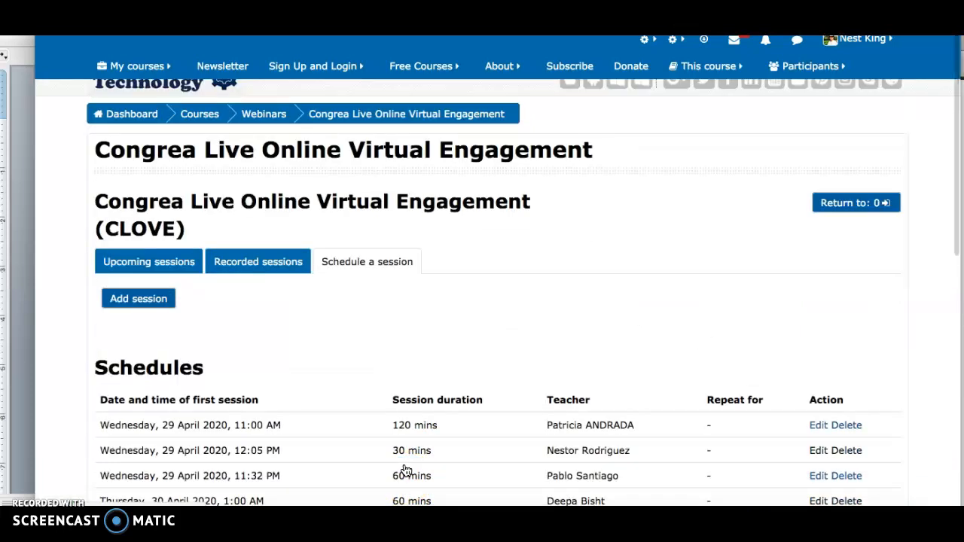
scroll(684, 290, up, 1)
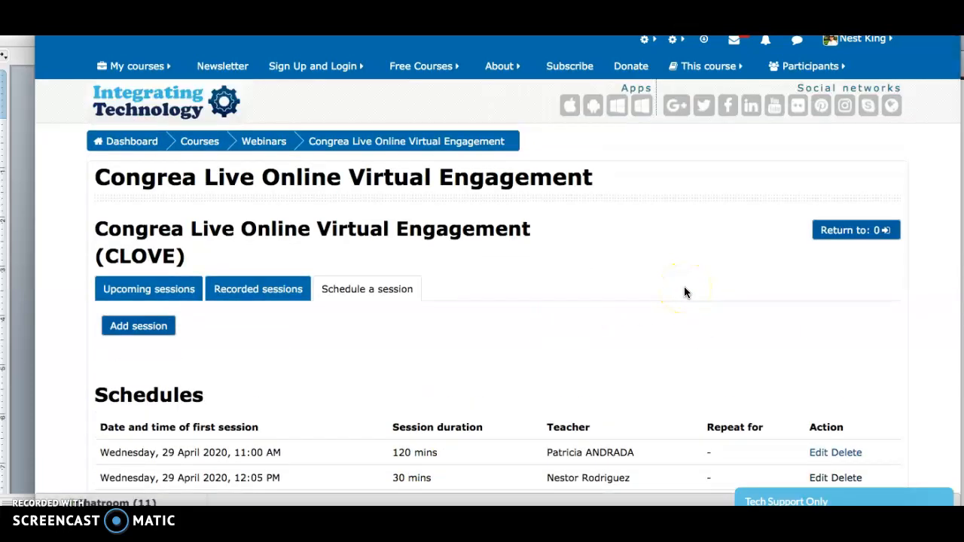
scroll(684, 292, down, 3)
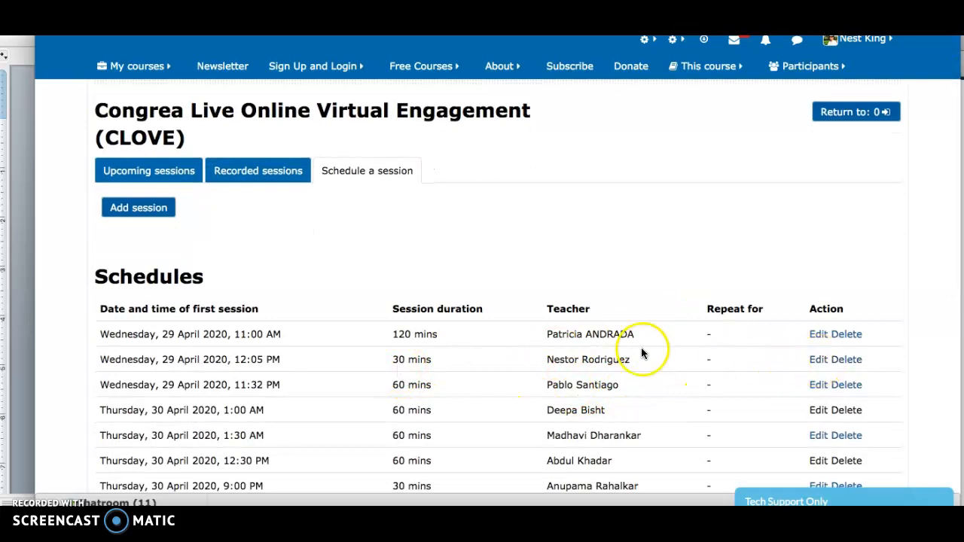
scroll(590, 256, up, 2)
scroll(589, 257, up, 1)
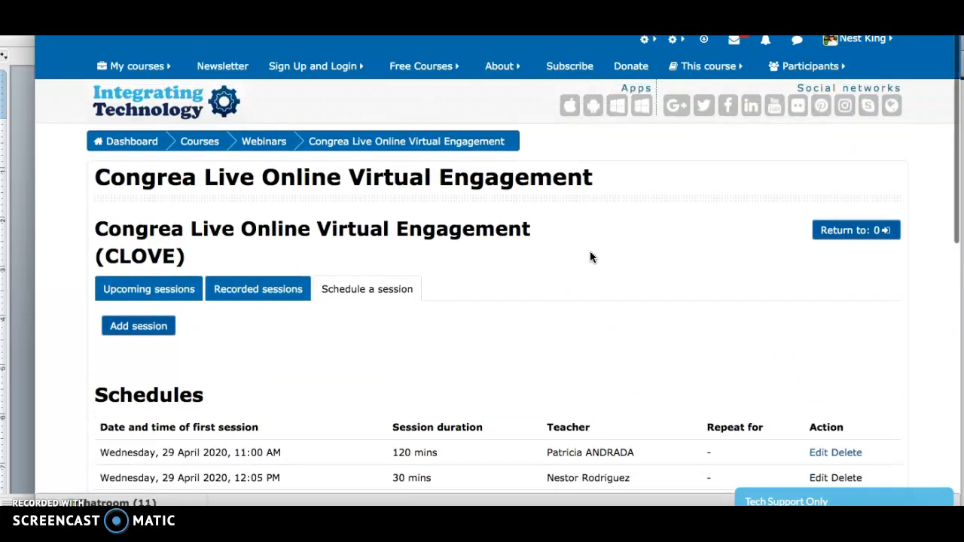
Step: Review the upcoming sessions for the rescheduled session's date, time, duration and teacher
click(138, 292)
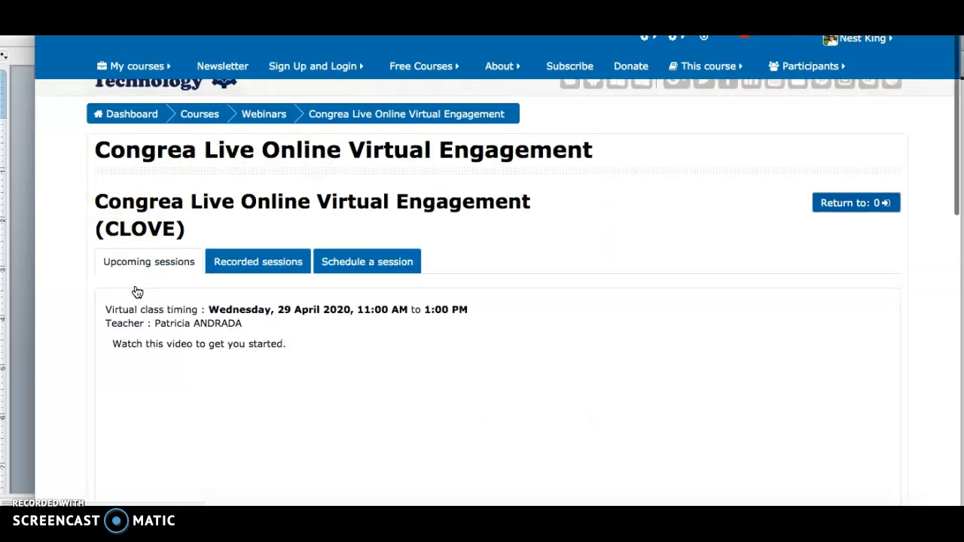
scroll(322, 303, up, 1)
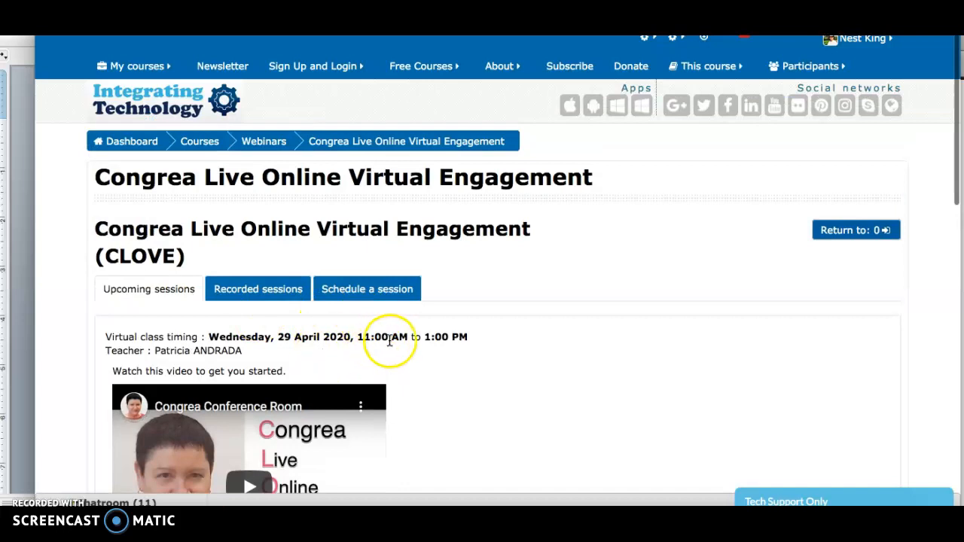
scroll(473, 359, down, 5)
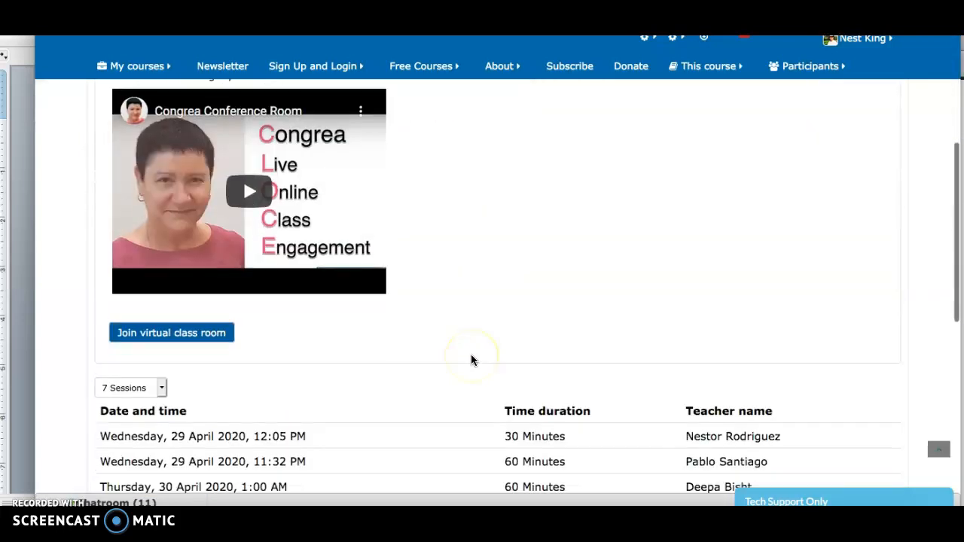
scroll(471, 360, down, 2)
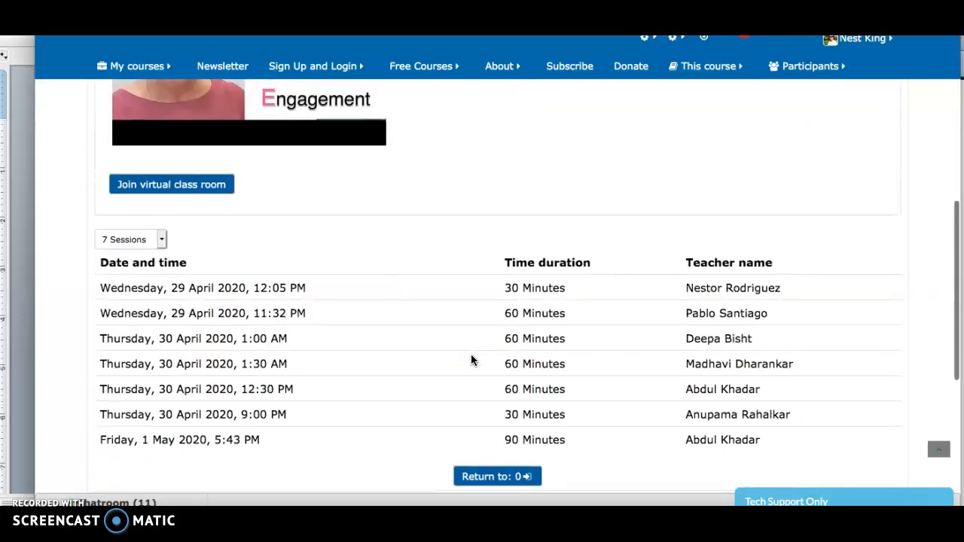
scroll(471, 360, up, 8)
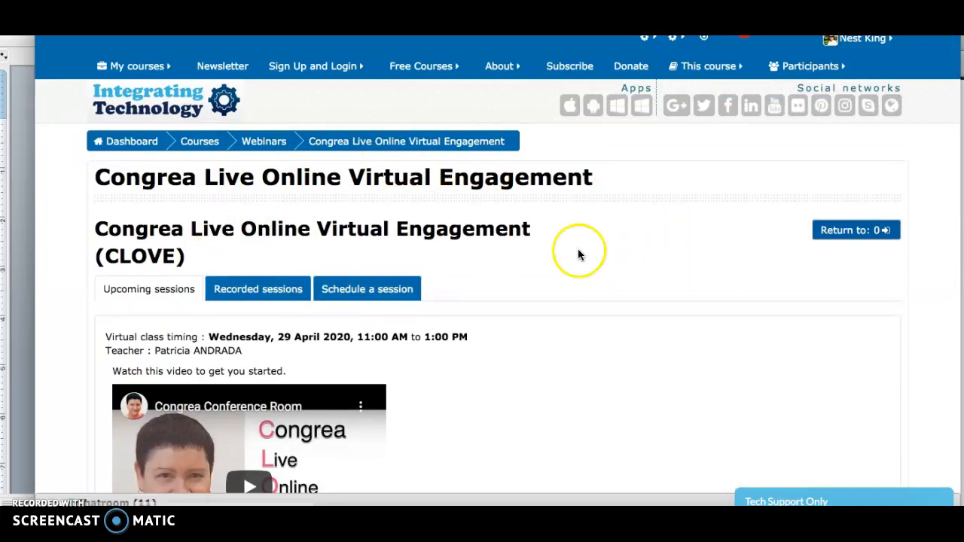
Step: Check the recorded sessions of the virtual class for available recordings
click(254, 291)
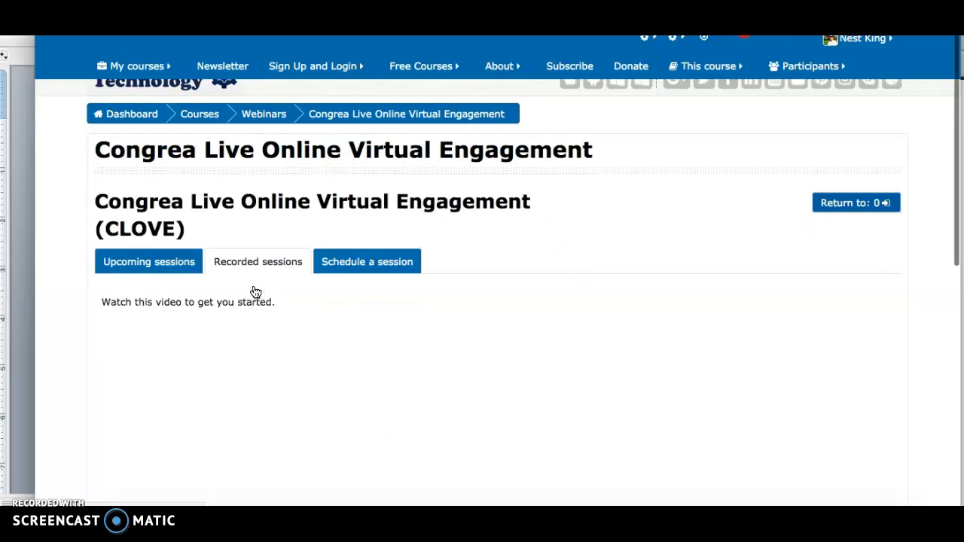
scroll(429, 360, down, 2)
scroll(429, 362, down, 5)
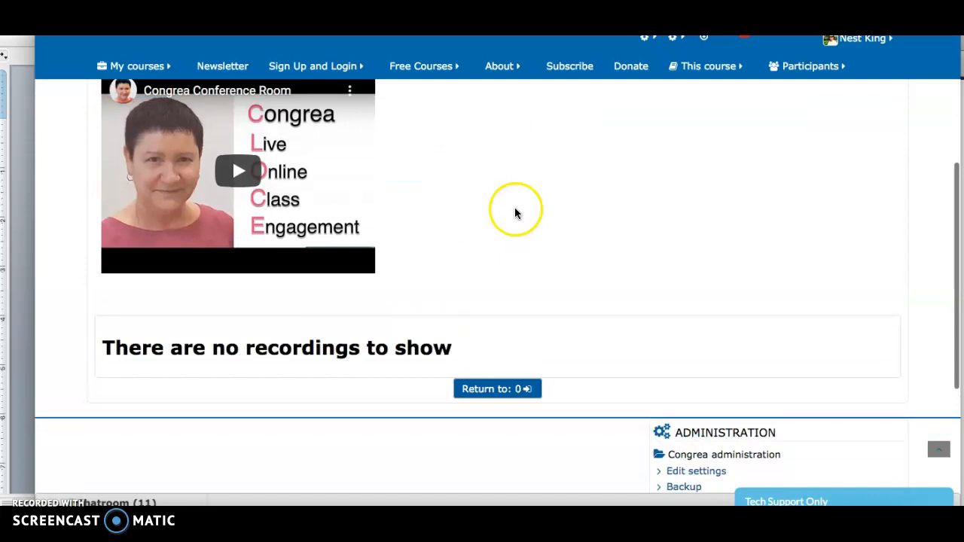
scroll(516, 212, up, 3)
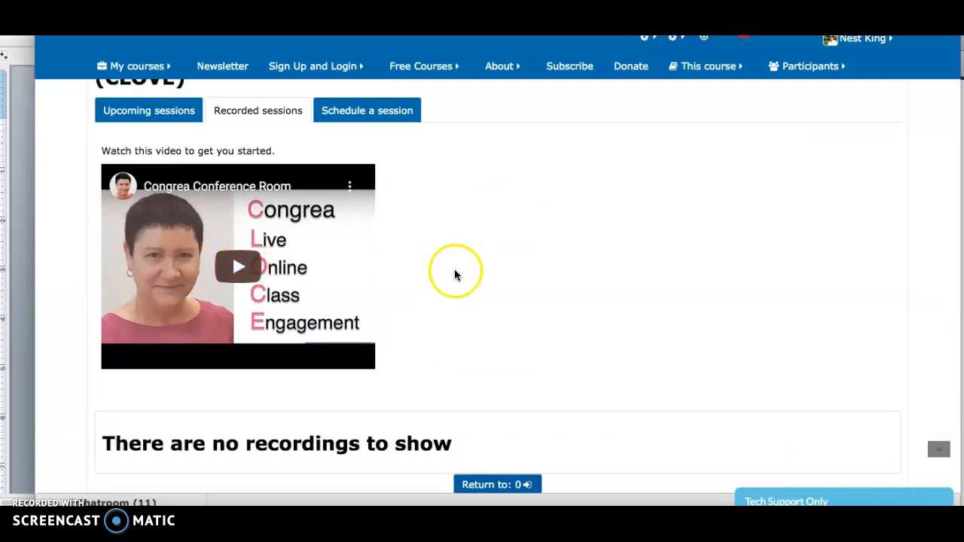
scroll(503, 269, up, 5)
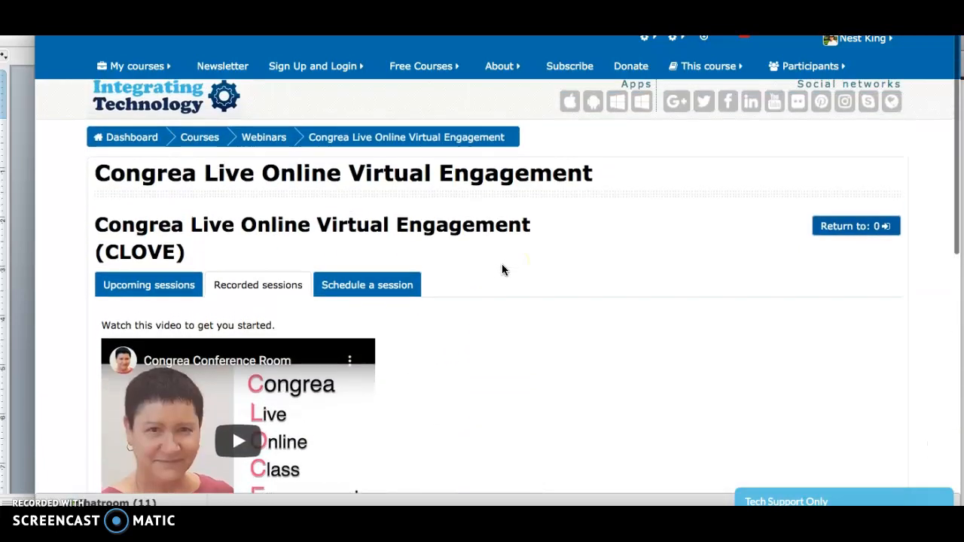
Step: Return to the upcoming sessions and look over the current class timing and the list of scheduled sessions
click(140, 285)
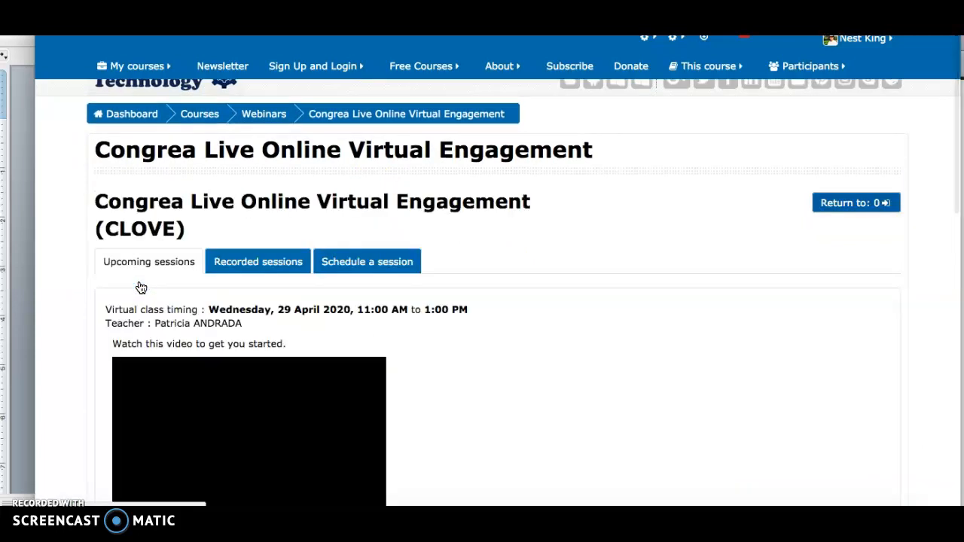
scroll(446, 389, down, 2)
scroll(446, 389, down, 7)
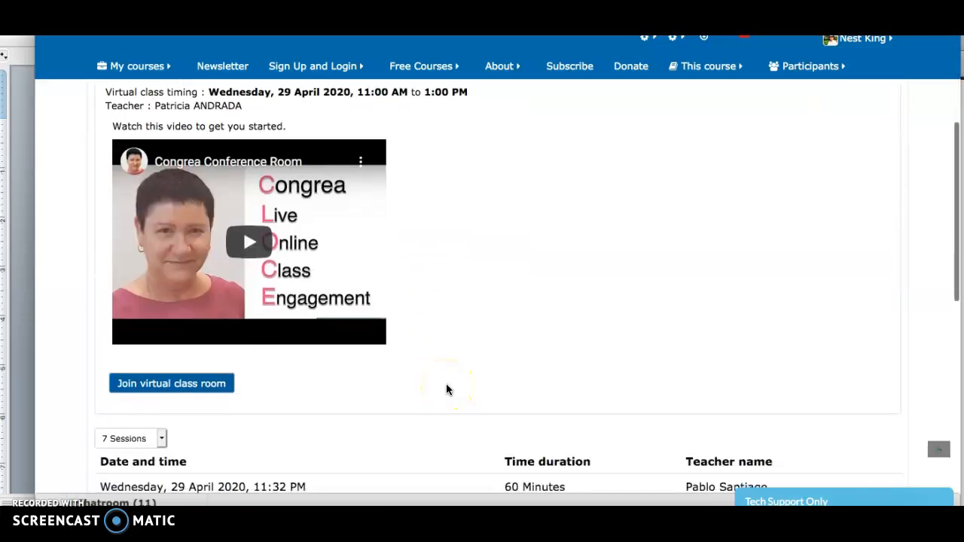
scroll(440, 343, up, 2)
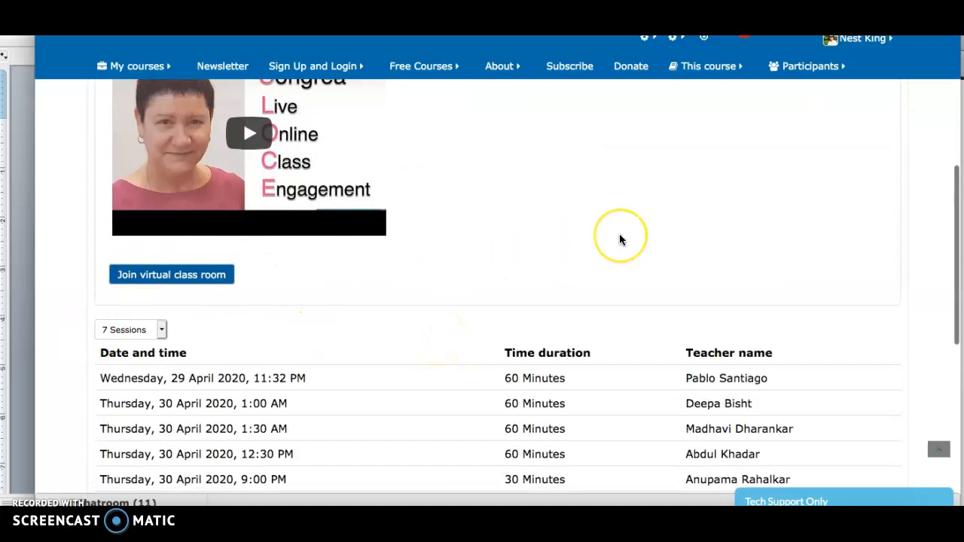
scroll(619, 240, down, 2)
scroll(620, 238, up, 10)
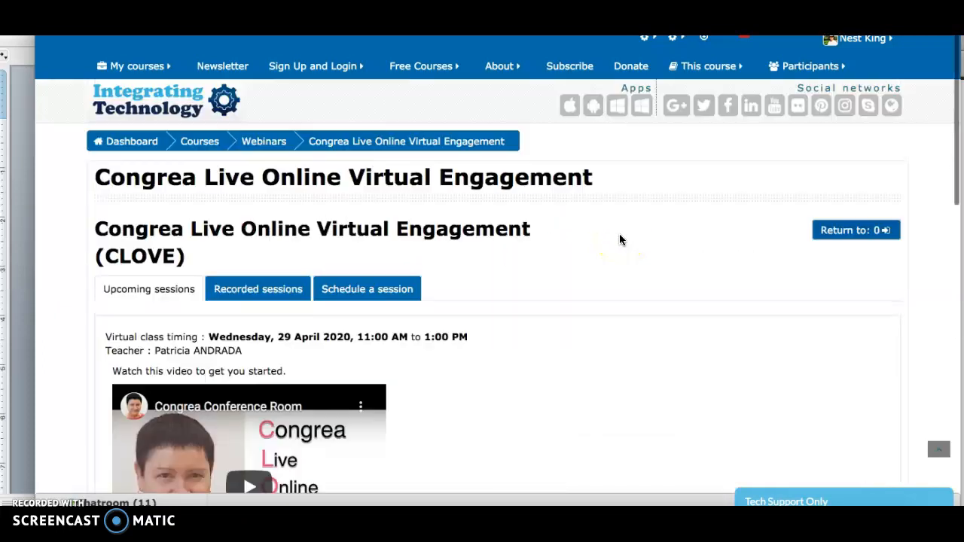
Step: Enter the virtual class room of the current session and allow sharing of the built-in iSight camera and internal microphone
scroll(404, 389, down, 3)
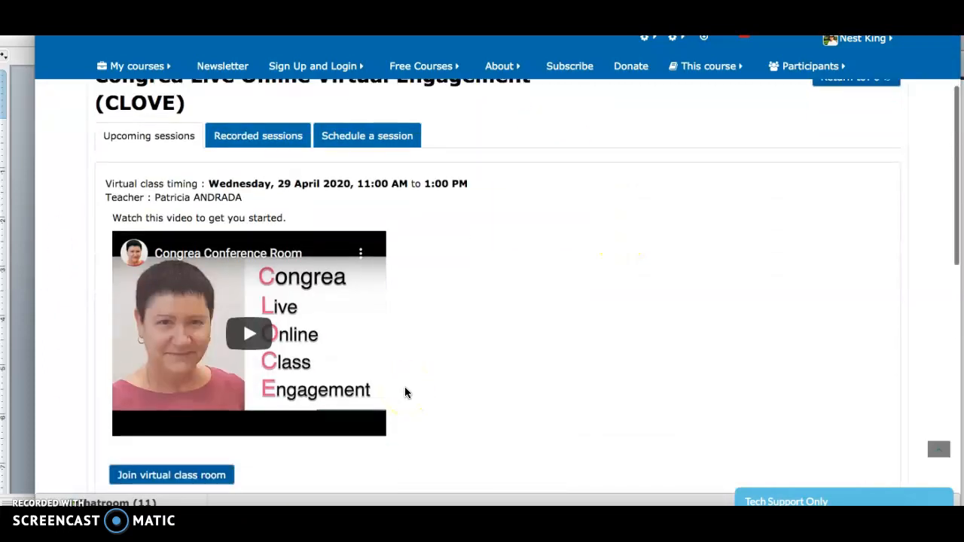
scroll(404, 387, down, 1)
click(135, 430)
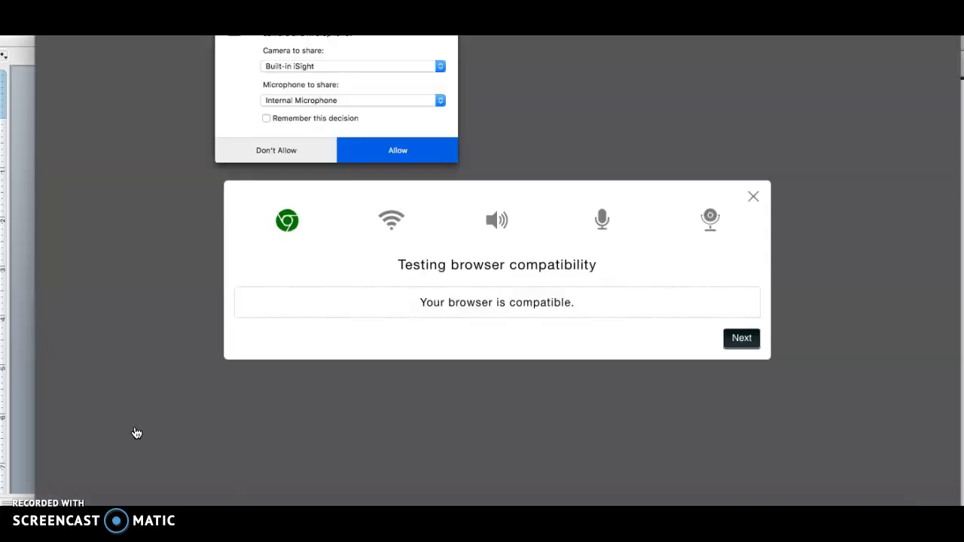
click(402, 149)
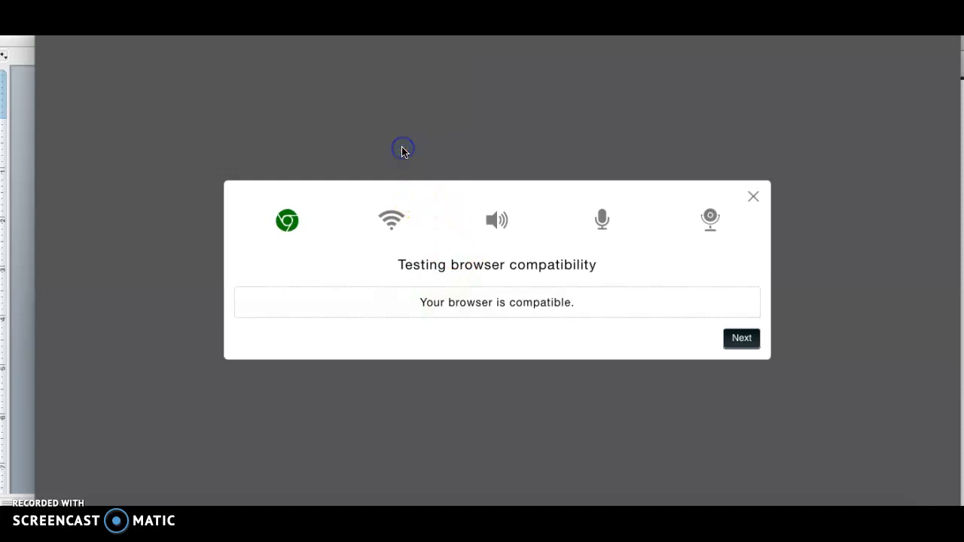
Step: Go through the internet speed, speaker, microphone and webcam tests and join the session
click(744, 341)
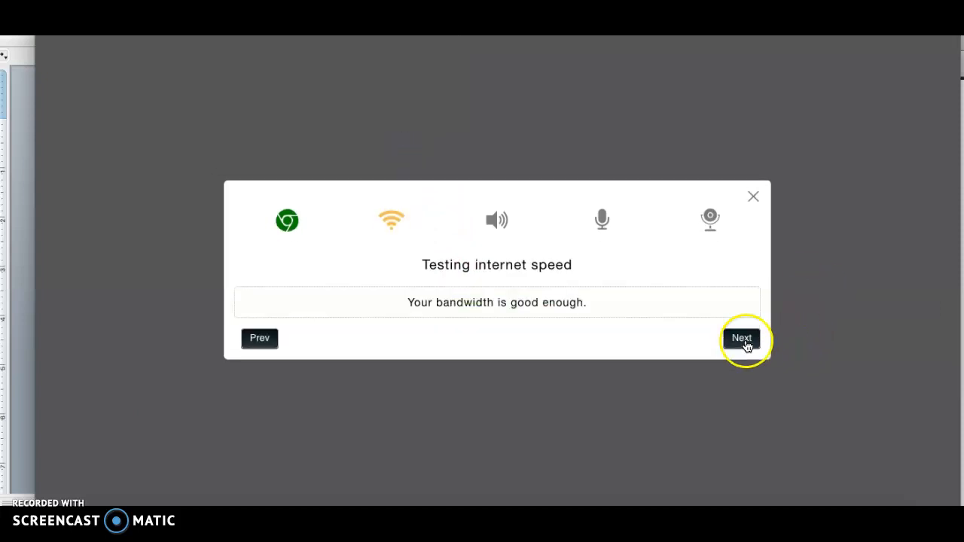
click(744, 341)
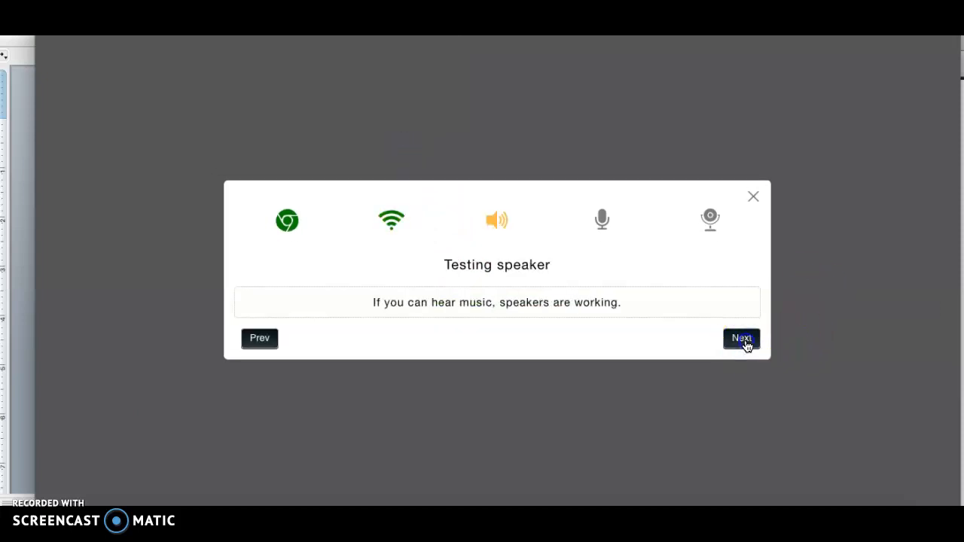
click(743, 341)
click(742, 360)
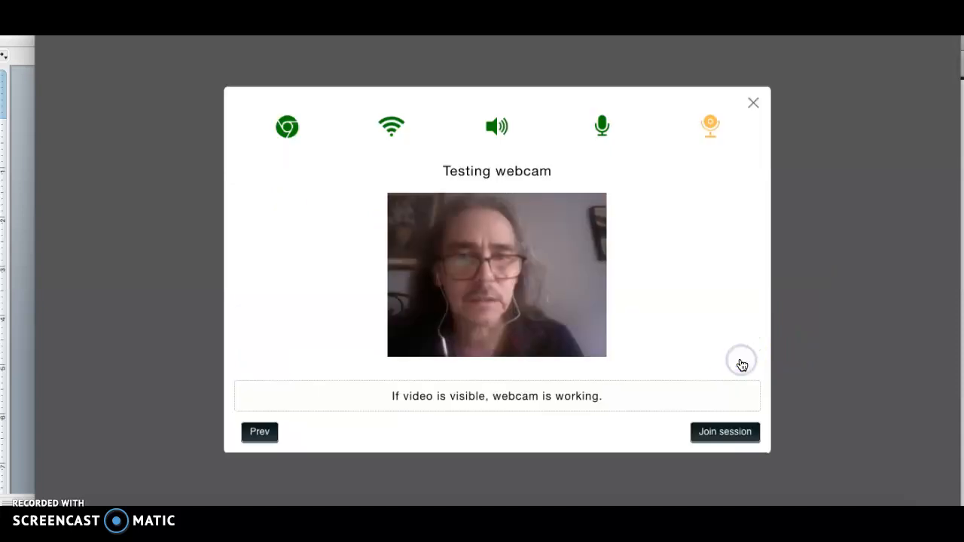
click(717, 431)
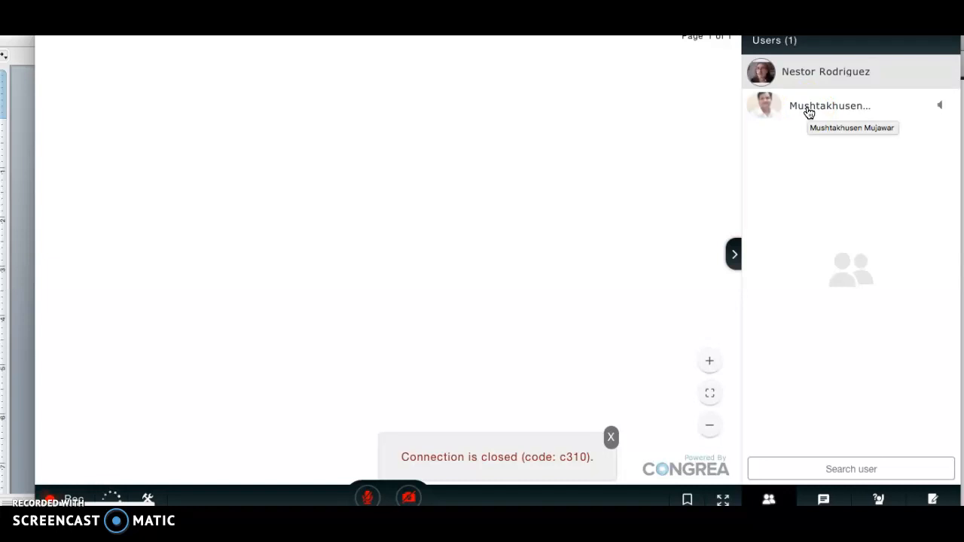
Step: Unmute the microphone and send the other participant the private chat message "Hi", closing the chat window
click(370, 496)
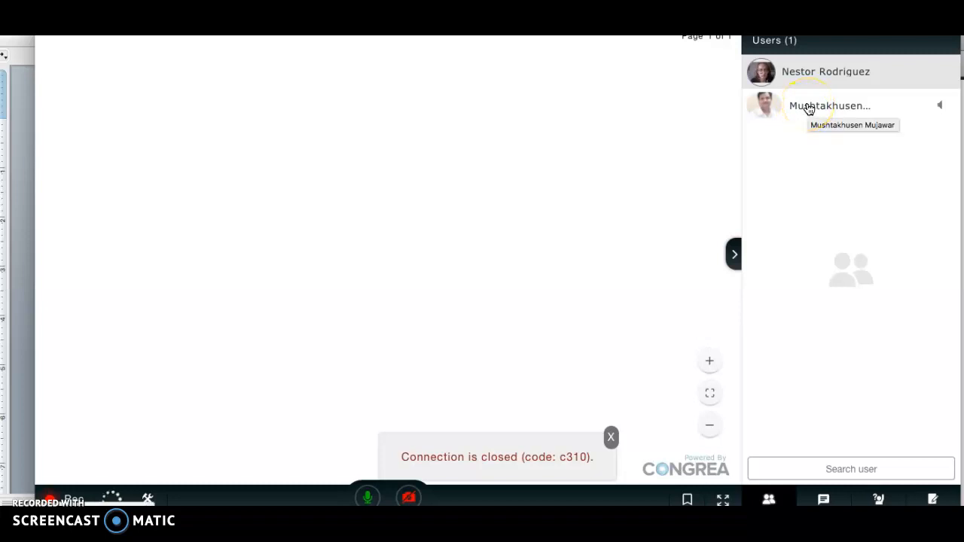
click(808, 109)
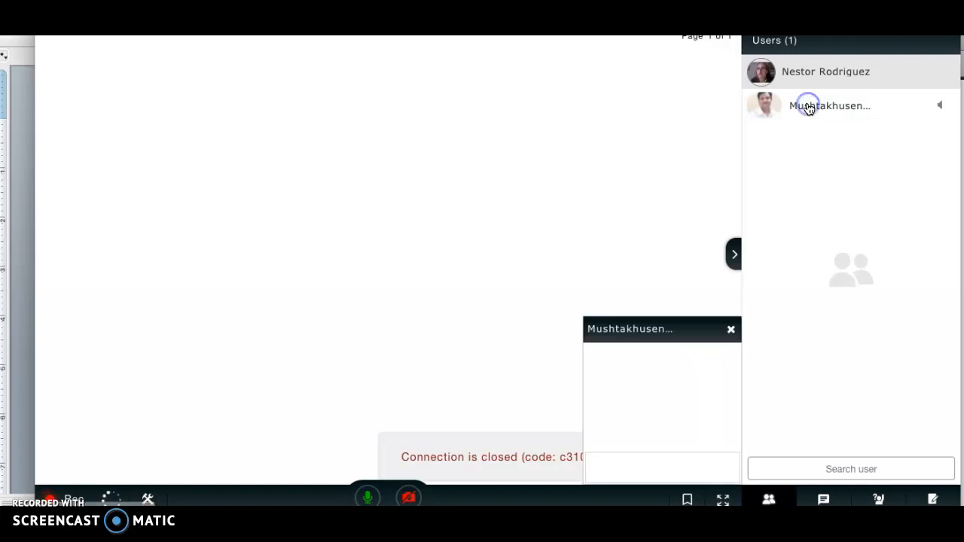
click(649, 456)
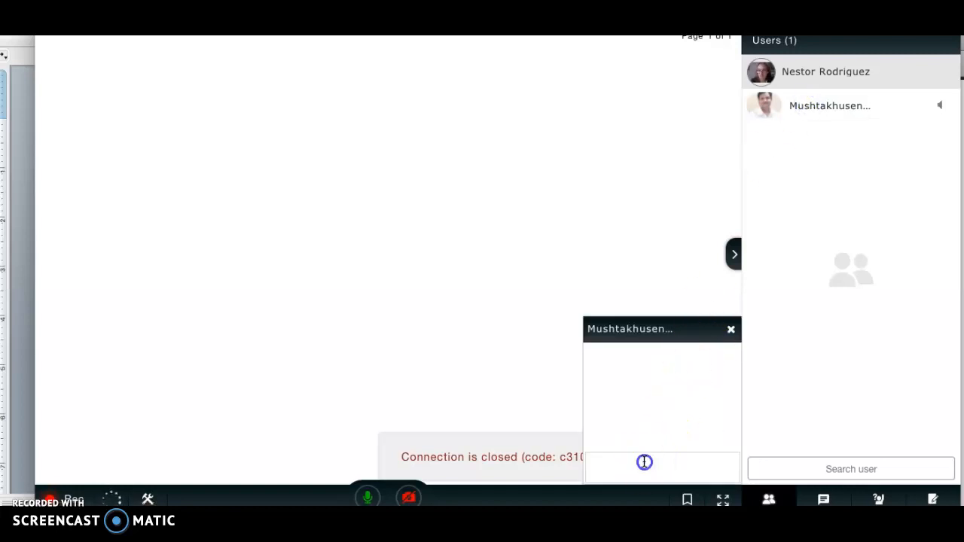
text(Hi)
key(Return)
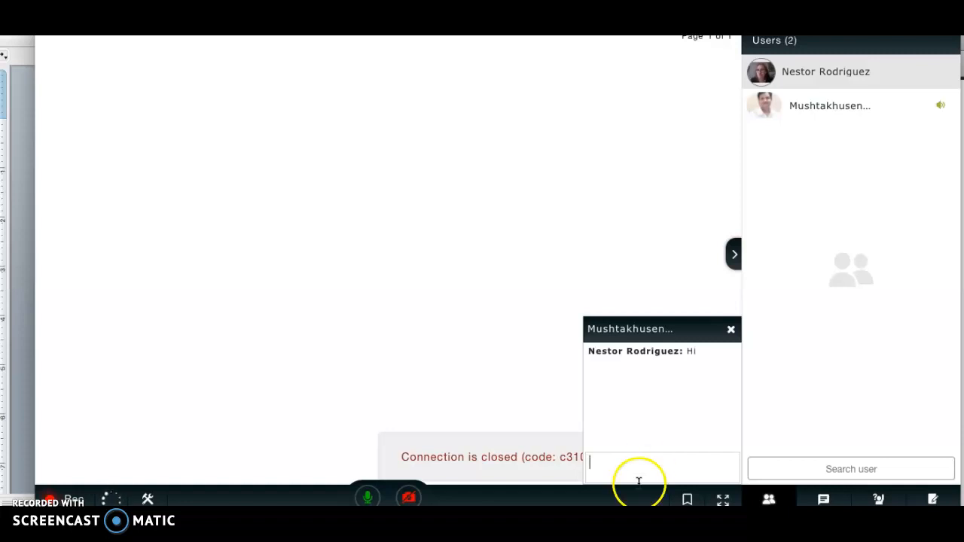
click(730, 330)
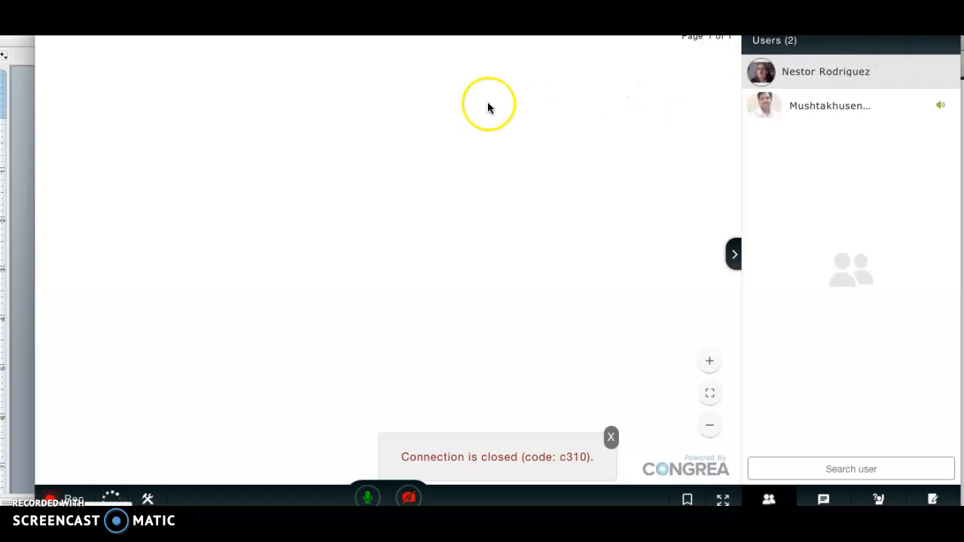